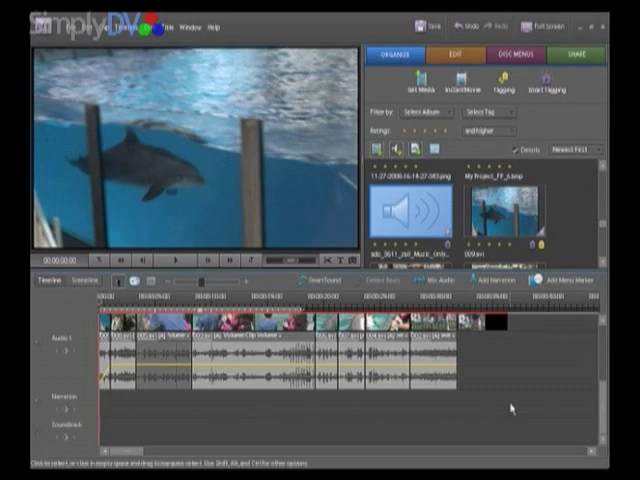
{"action": "scroll", "coordinate": [592, 415], "scroll_direction": "up", "scroll_amount": 2}
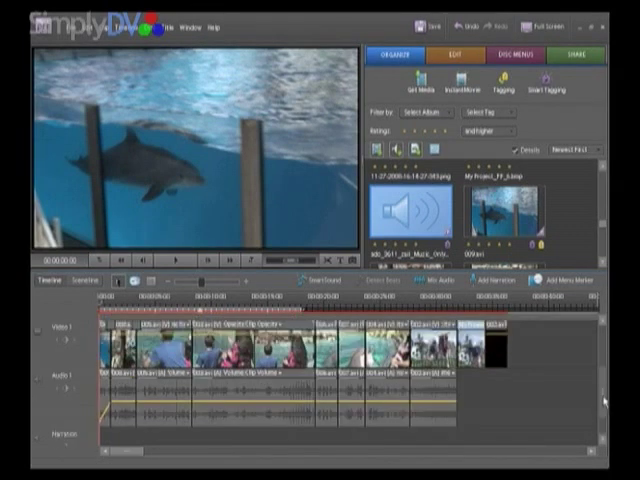
{"action": "scroll", "coordinate": [604, 400], "scroll_direction": "up", "scroll_amount": 1}
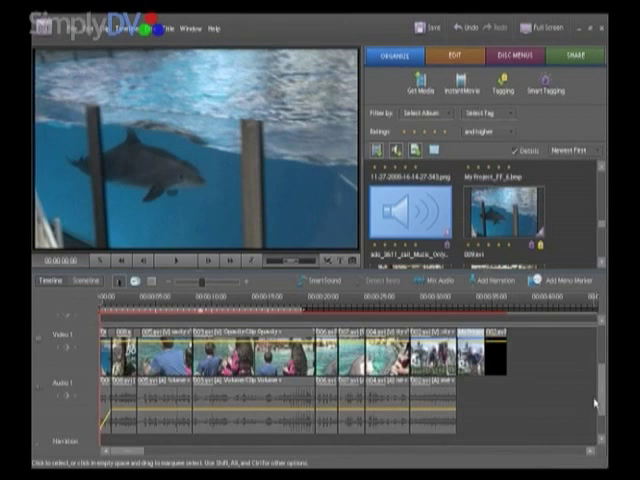
{"action": "left_click_drag", "start_coordinate": [596, 402], "coordinate": [601, 415]}
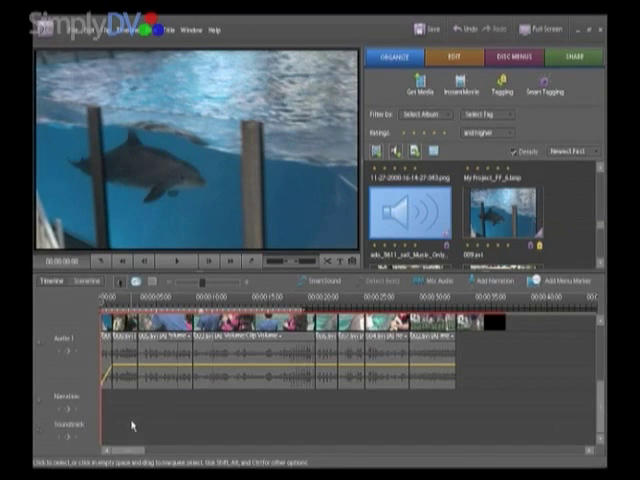
Place the sail music file on the Soundtrack track beneath the video clips
{"action": "left_click_drag", "start_coordinate": [390, 242], "coordinate": [103, 430]}
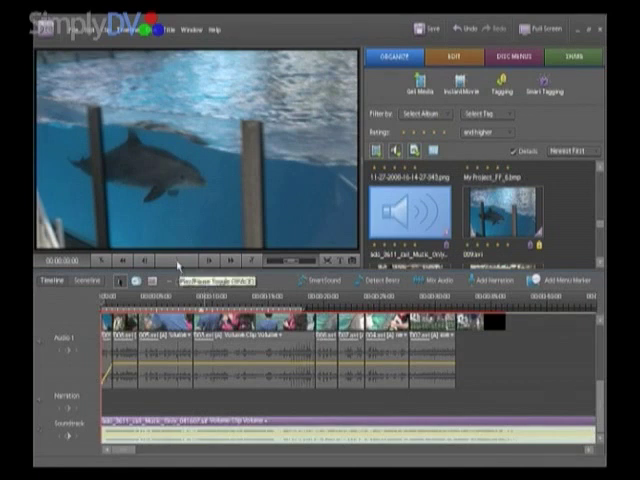
Play the movie so the Audio 1 fader can be lowered to about -20 dB
{"action": "key", "text": "space"}
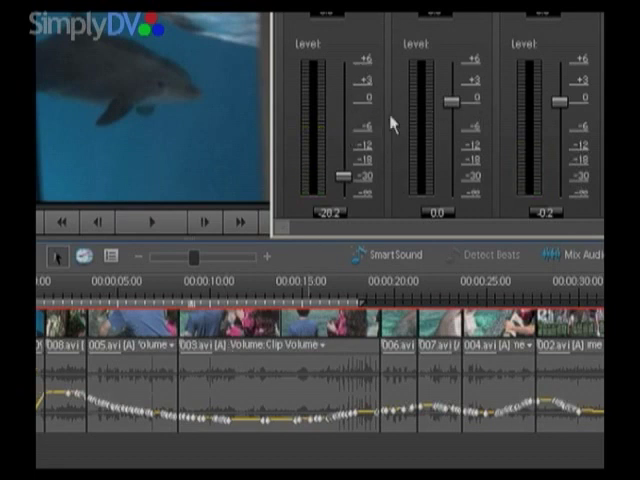
Start playback to pull the Soundtrack fader to -∞ as the movie ends
{"action": "left_click", "coordinate": [150, 222]}
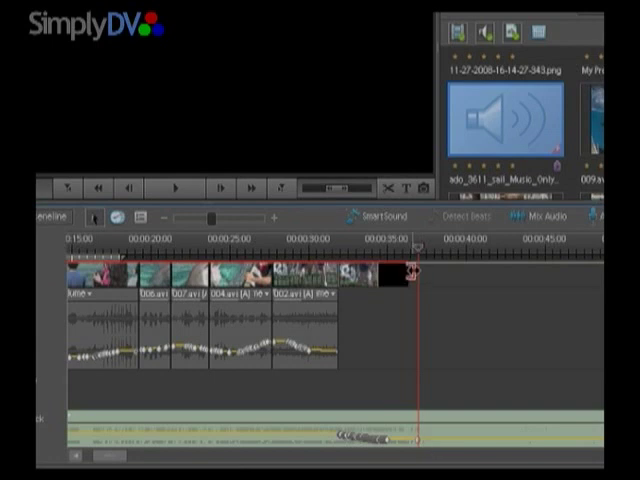
Replay the ending from about 26 seconds, zooming the timeline in around 31 seconds
{"action": "left_click_drag", "start_coordinate": [403, 252], "coordinate": [250, 252]}
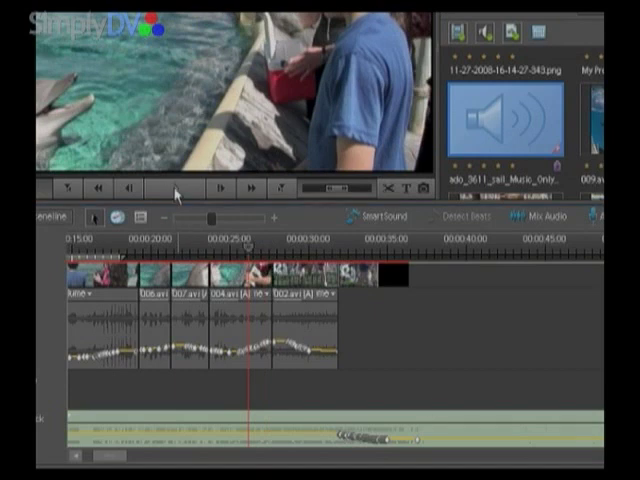
{"action": "key", "text": "space"}
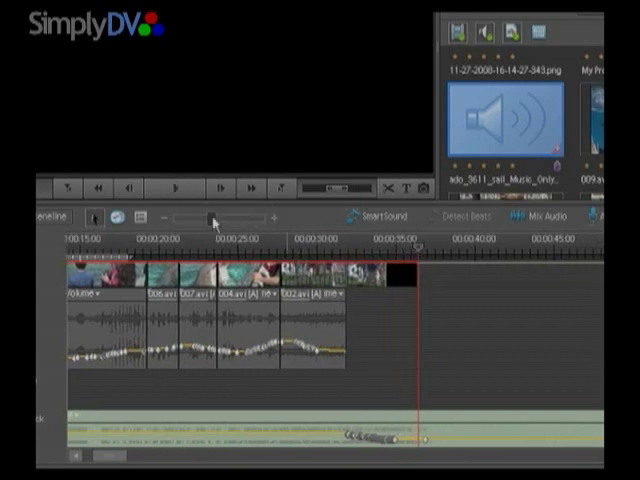
{"action": "left_click_drag", "start_coordinate": [212, 220], "coordinate": [223, 222]}
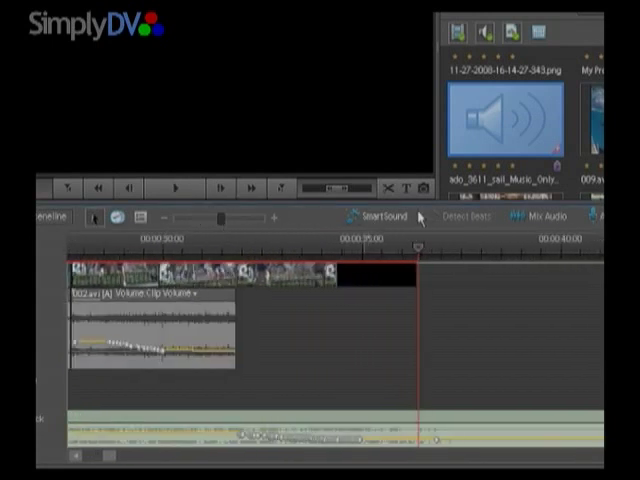
{"action": "mouse_move", "coordinate": [212, 300]}
{"action": "left_mouse_down"}
{"action": "mouse_move", "coordinate": [194, 316]}
{"action": "mouse_move", "coordinate": [262, 322]}
{"action": "mouse_move", "coordinate": [200, 321]}
{"action": "mouse_move", "coordinate": [240, 326]}
{"action": "mouse_move", "coordinate": [222, 320]}
{"action": "left_mouse_up"}
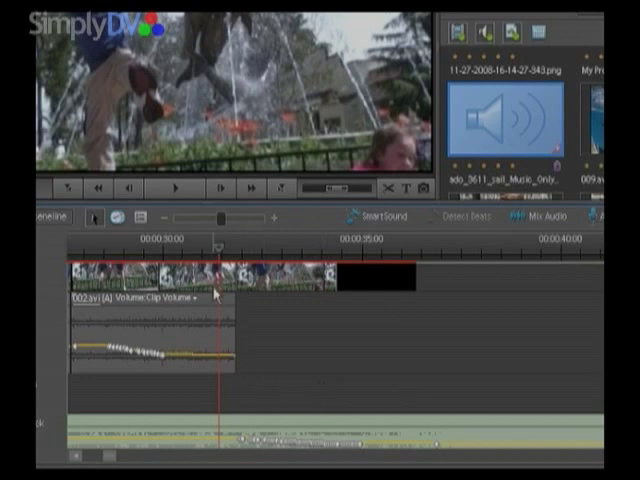
Drag the last volume keyframe of 002.avi's audio down to fade it out
{"action": "left_click_drag", "start_coordinate": [219, 248], "coordinate": [203, 250]}
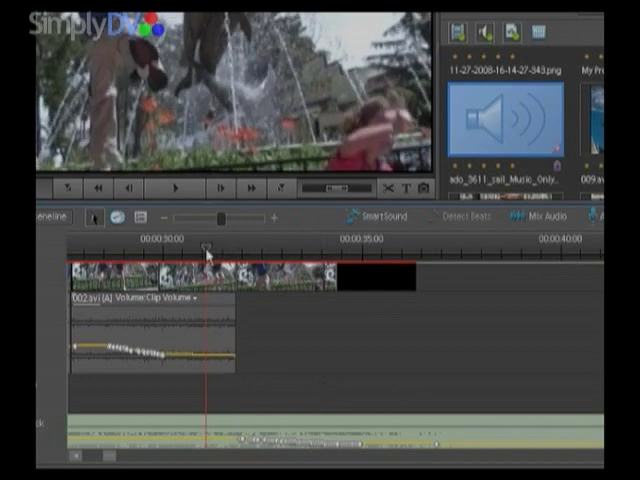
{"action": "left_click", "coordinate": [215, 345]}
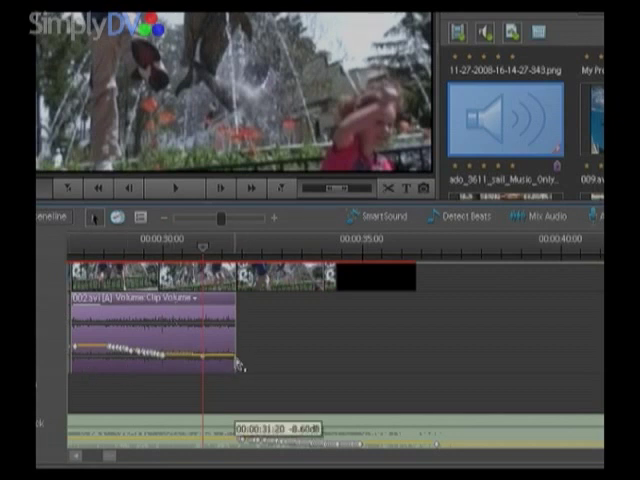
{"action": "mouse_move", "coordinate": [238, 358]}
{"action": "left_mouse_down"}
{"action": "mouse_move", "coordinate": [222, 372]}
{"action": "mouse_move", "coordinate": [140, 362]}
{"action": "left_mouse_up"}
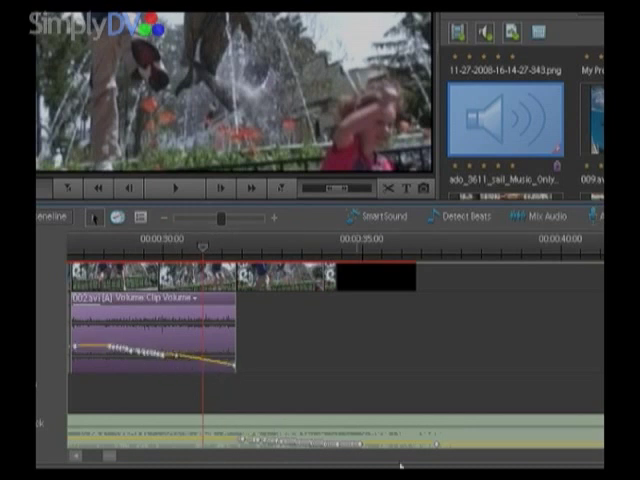
Reselect 002.avi's audio earlier in the last clip and bring up the audio mixer
{"action": "left_click", "coordinate": [440, 450]}
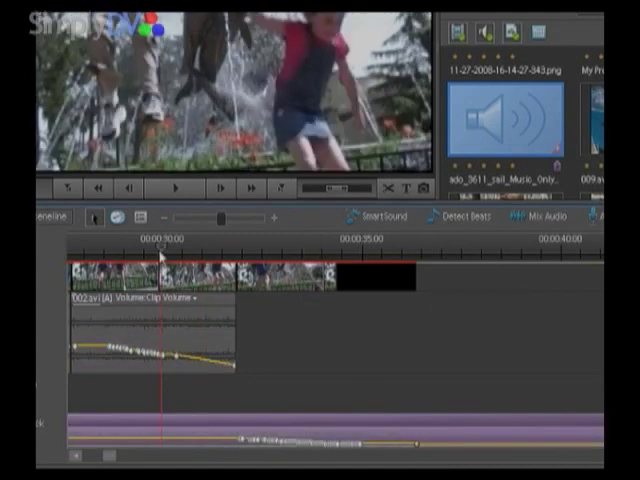
{"action": "left_click", "coordinate": [80, 248]}
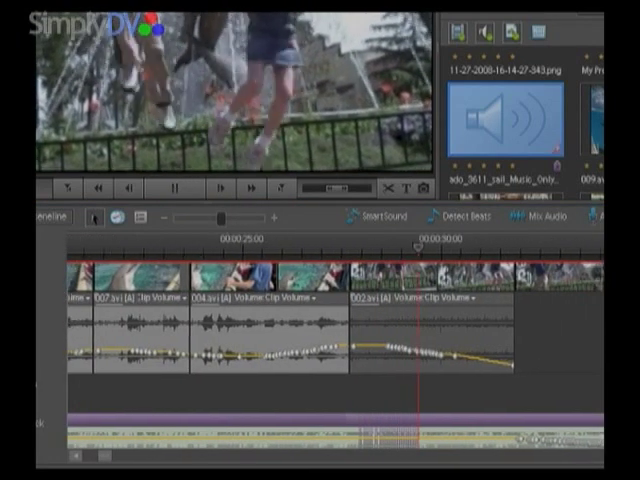
{"action": "left_click", "coordinate": [440, 330]}
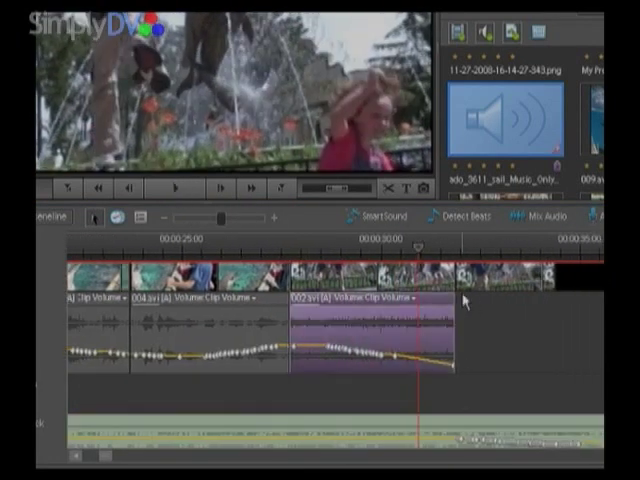
{"action": "left_click", "coordinate": [530, 217]}
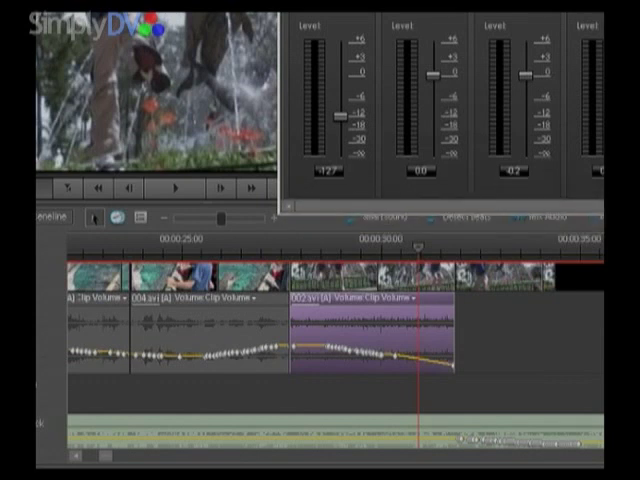
Play from about 28 seconds while slowly lowering the Audio 1 fader to -∞
{"action": "left_click_drag", "start_coordinate": [420, 248], "coordinate": [312, 246]}
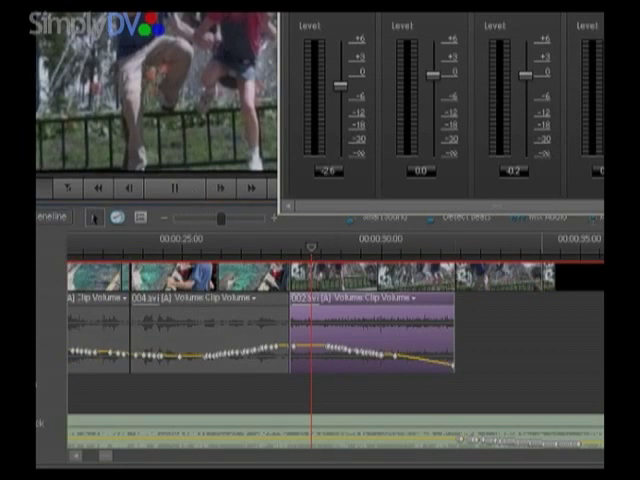
{"action": "key", "text": "space"}
{"action": "left_click_drag", "start_coordinate": [339, 95], "coordinate": [339, 155]}
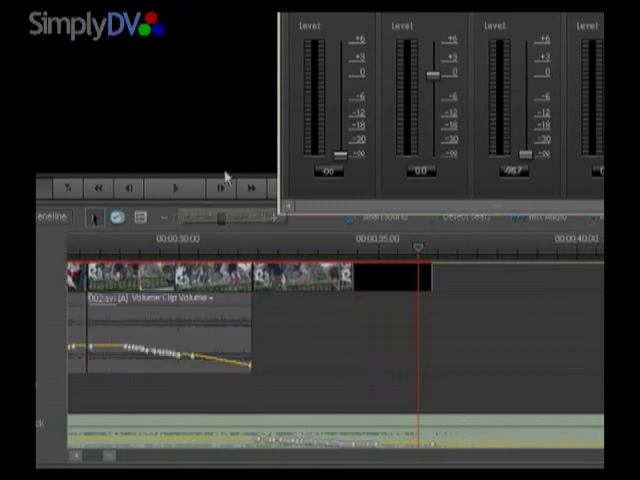
Dismiss the audio mixer with Escape to show the media panel again
{"action": "key", "text": "Escape"}
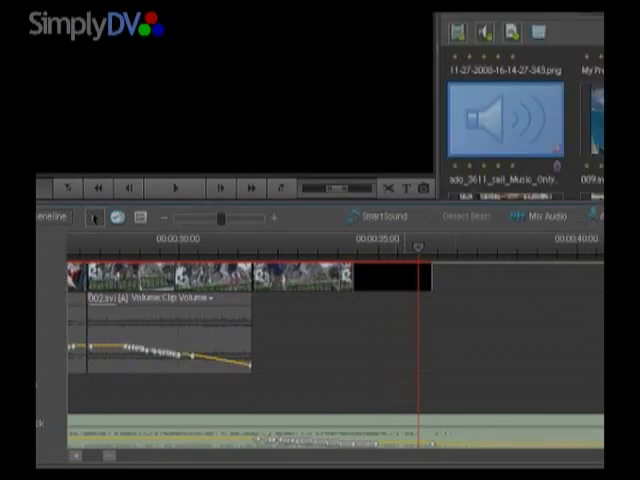